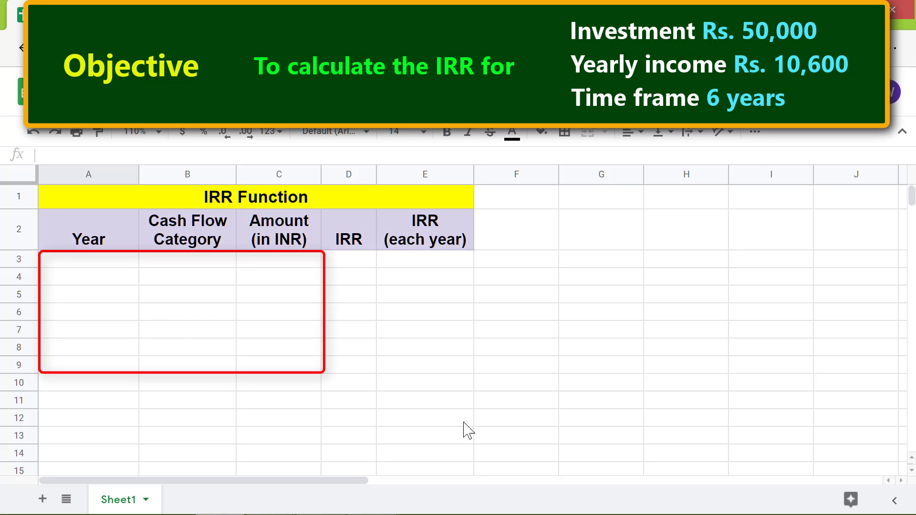
- Fill years 0 through 6 down column A, from A3 to A9
left_click(110, 263)
type("0")
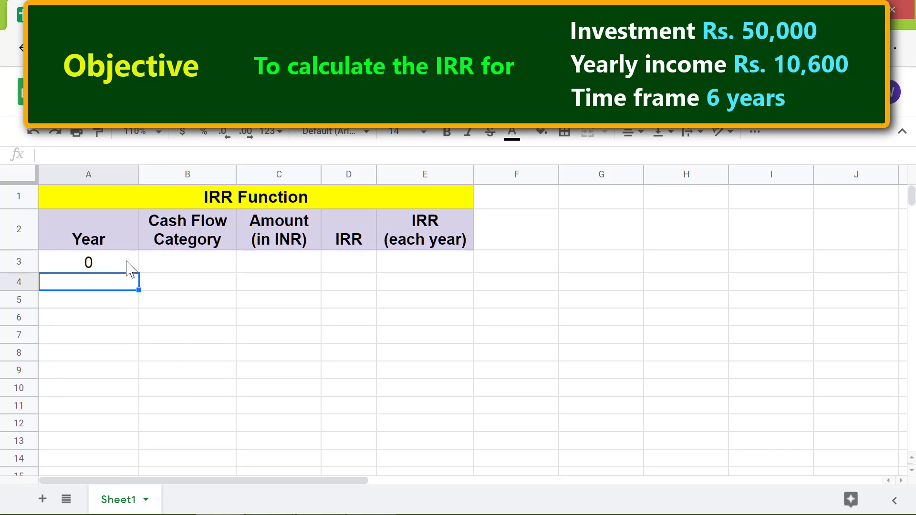
left_click_drag(139, 272, 148, 377)
left_click(160, 422)
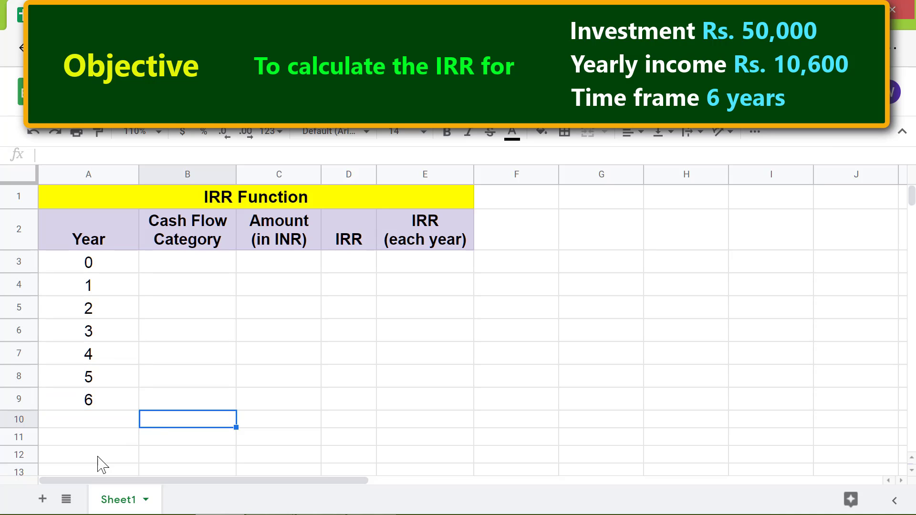
- Enter Investment with -50000 in row 3 and Income with 10600 in row 4
left_click(188, 261)
type("Investment")
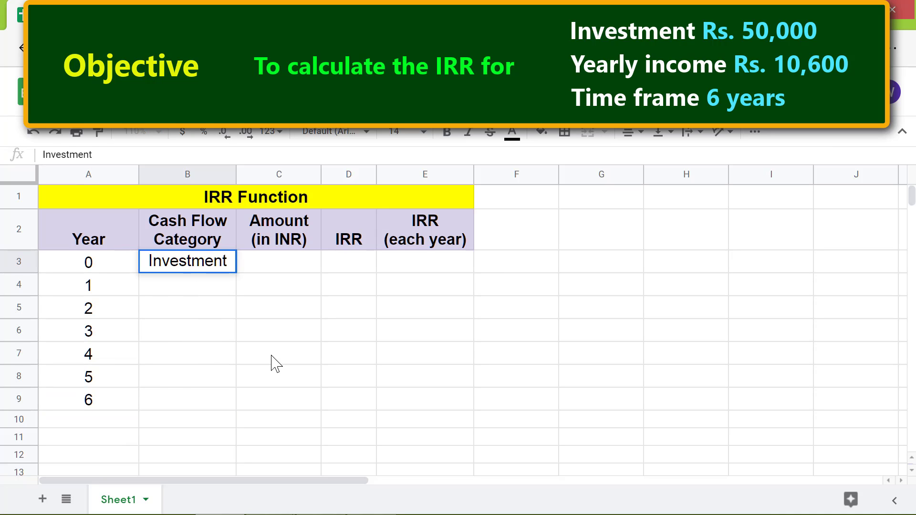
key("Tab")
type("-50000")
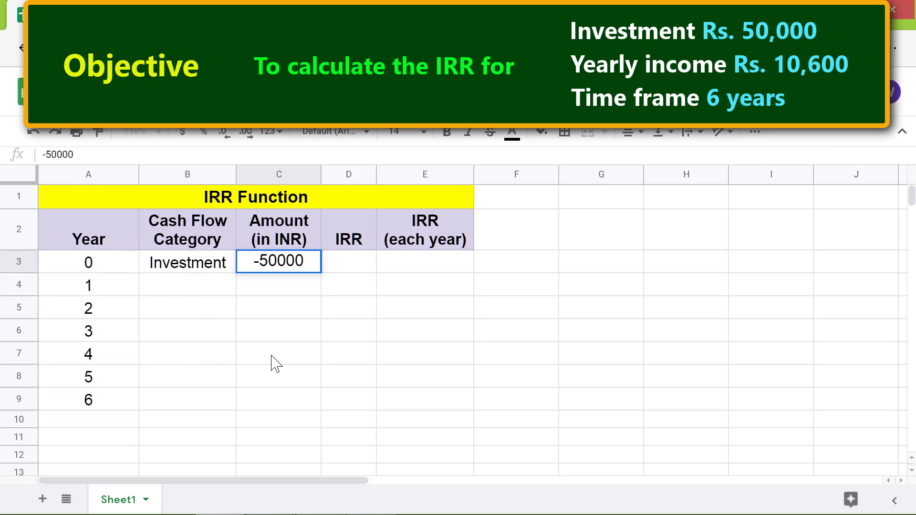
key("Return")
type("Income")
key("Tab")
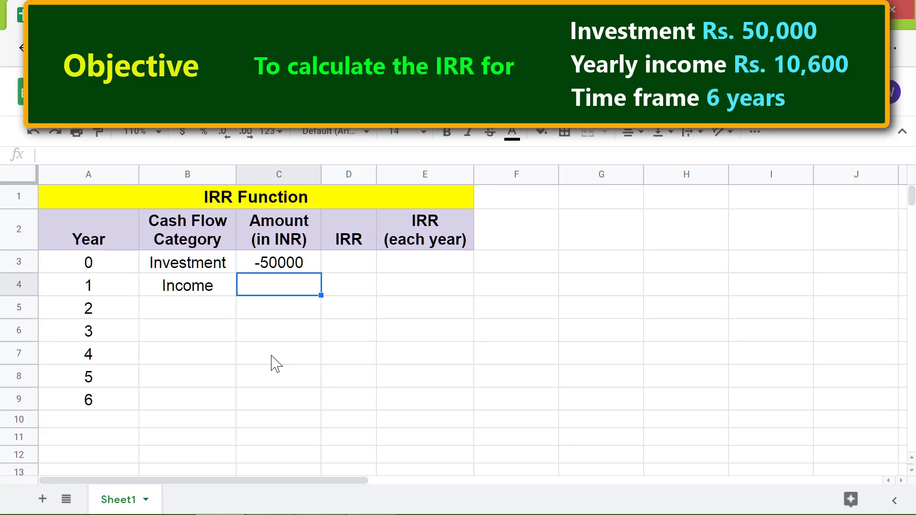
type("10600")
key("Return")
- Copy Income and 10600 down columns B and C through row 9
left_click(210, 291)
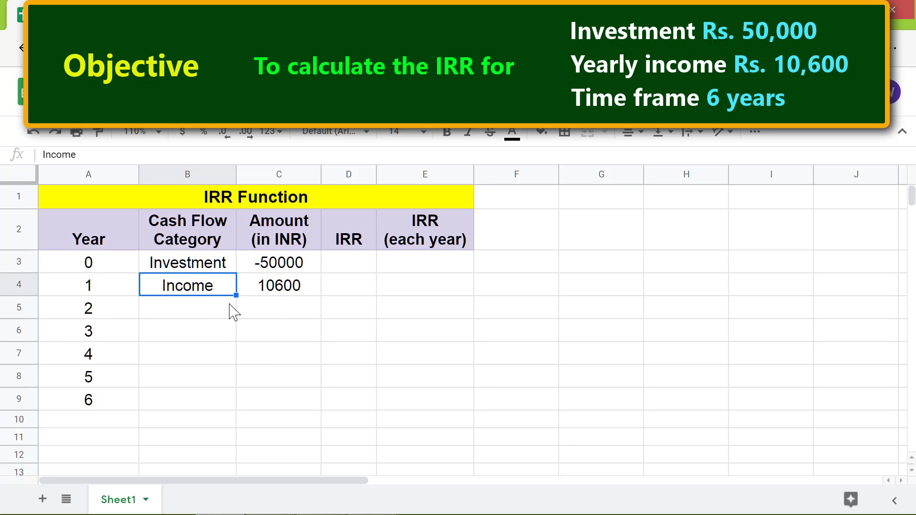
left_click_drag(236, 295, 236, 408)
left_click(291, 291)
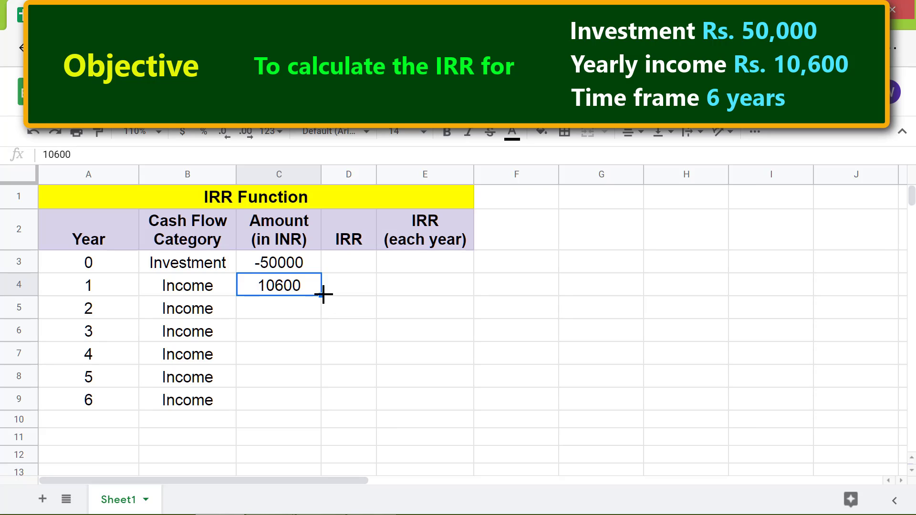
left_click_drag(321, 295, 313, 417)
left_click(346, 420)
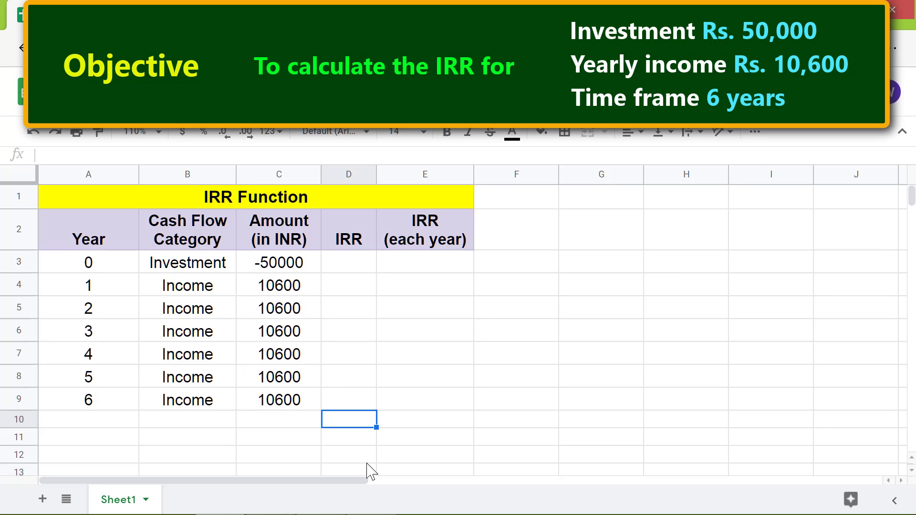
key("ctrl+Home")
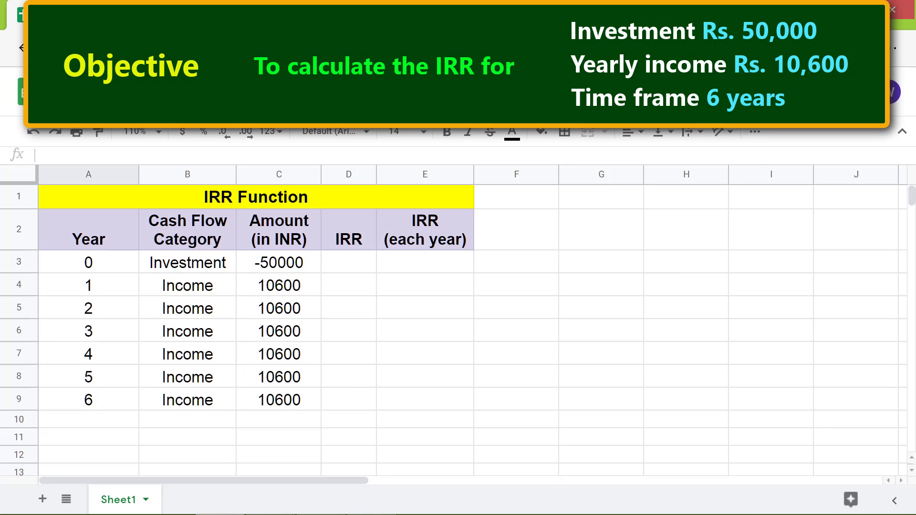
- Enter =IRR(C3:C9) in D9, giving an overall IRR of 7%
left_click(348, 404)
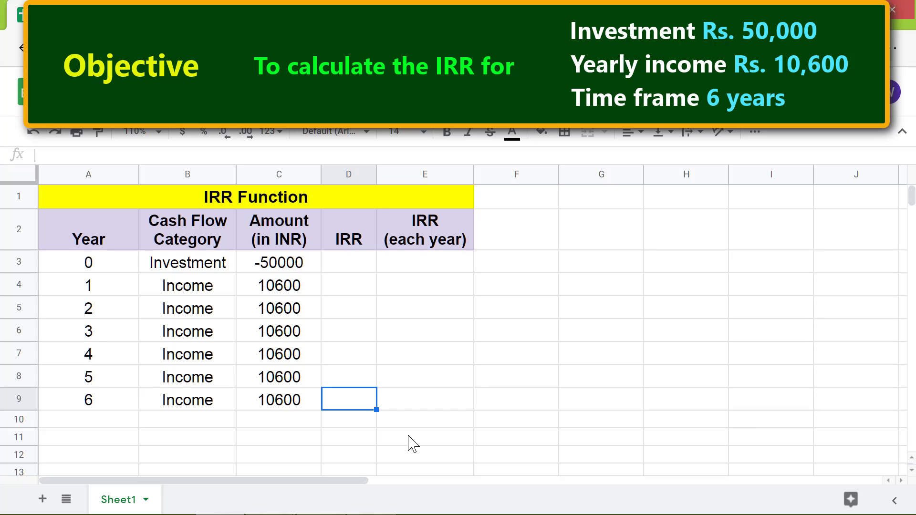
type("=ir")
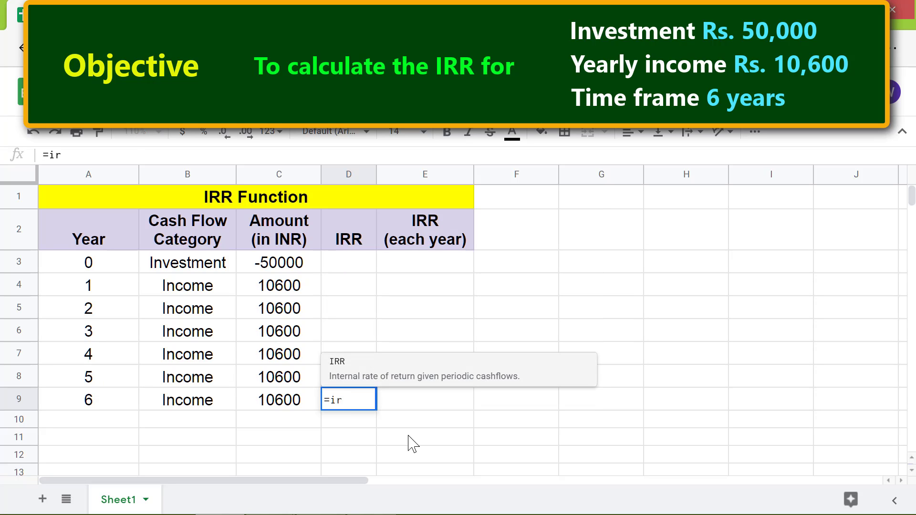
left_click(388, 368)
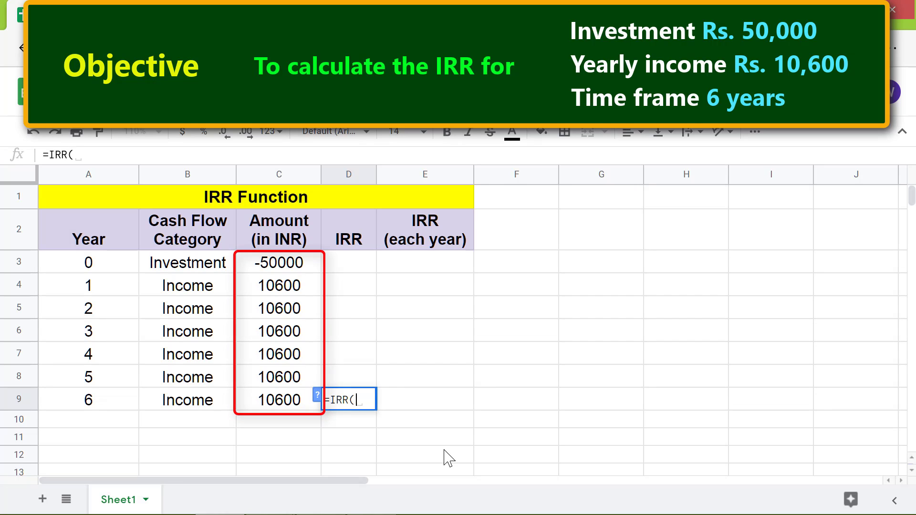
left_click(272, 265)
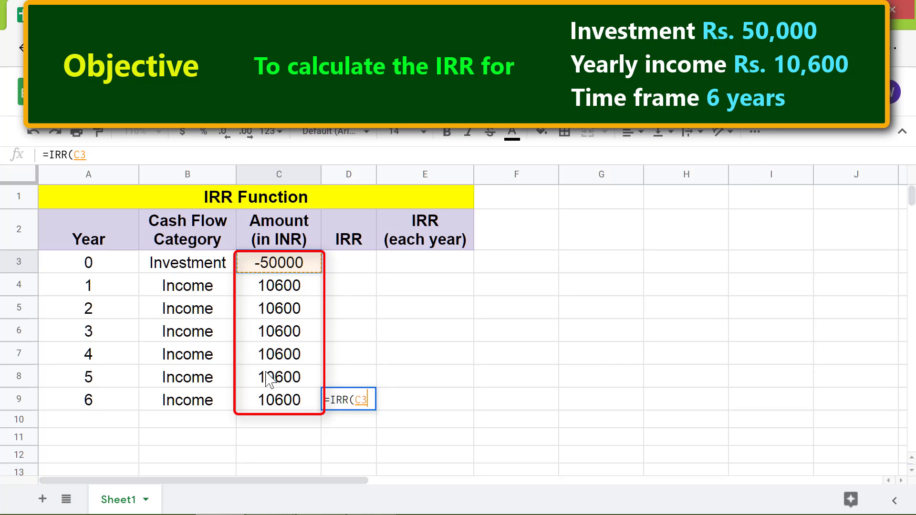
left_click(274, 402, "shift")
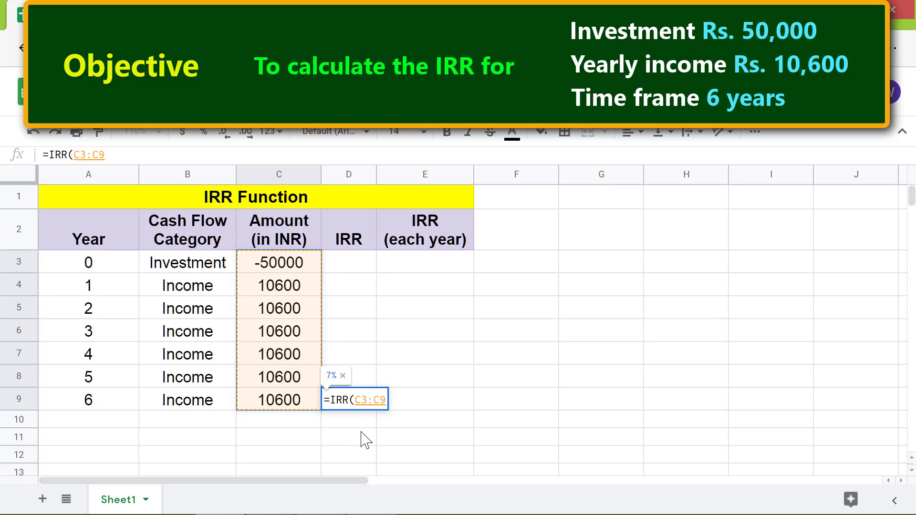
key("Return")
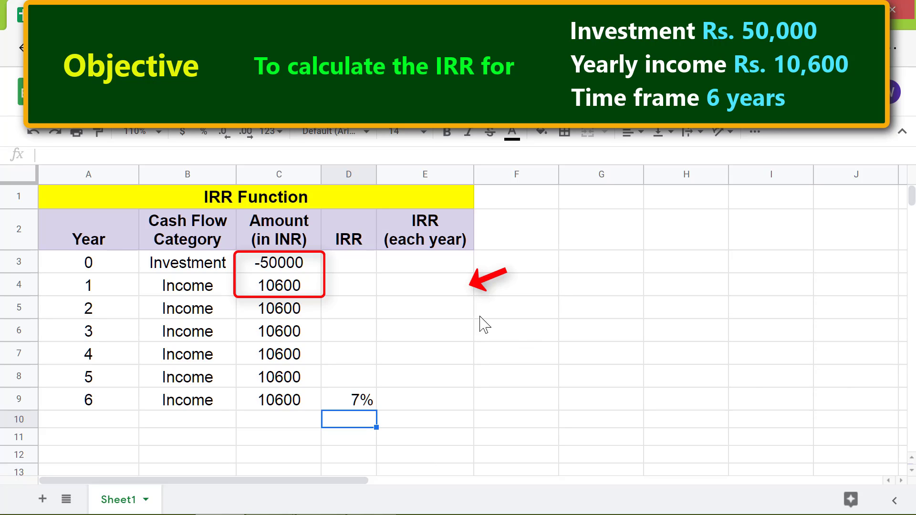
- Enter =IRR(C3:C4) in E4, giving year 1's IRR of -79%
left_click(432, 288)
type("=")
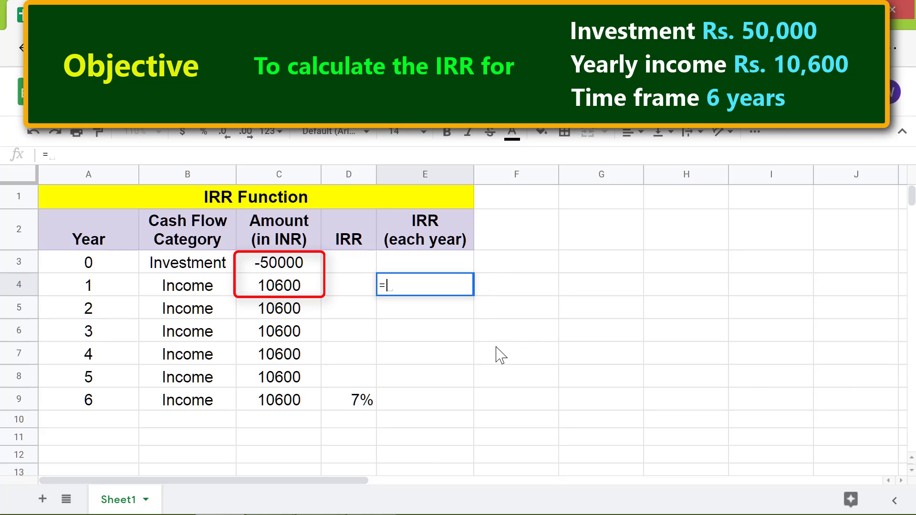
type("ir")
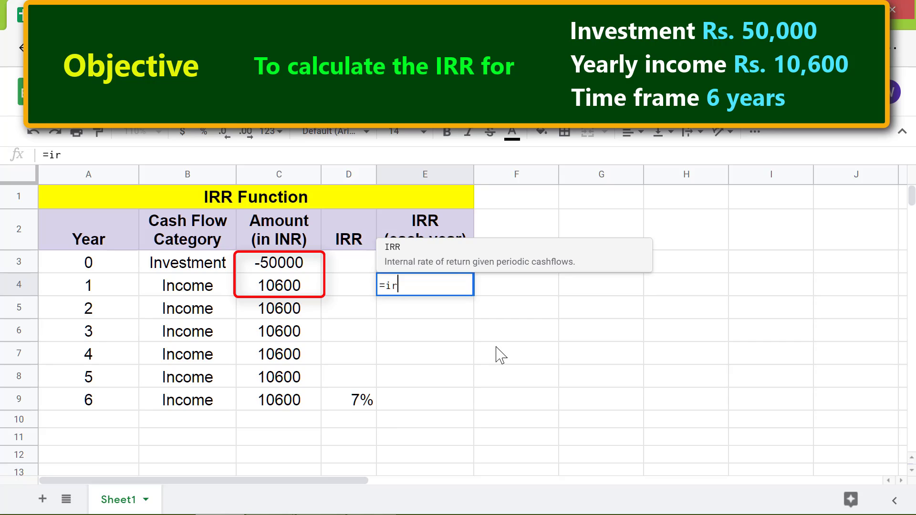
left_click(431, 258)
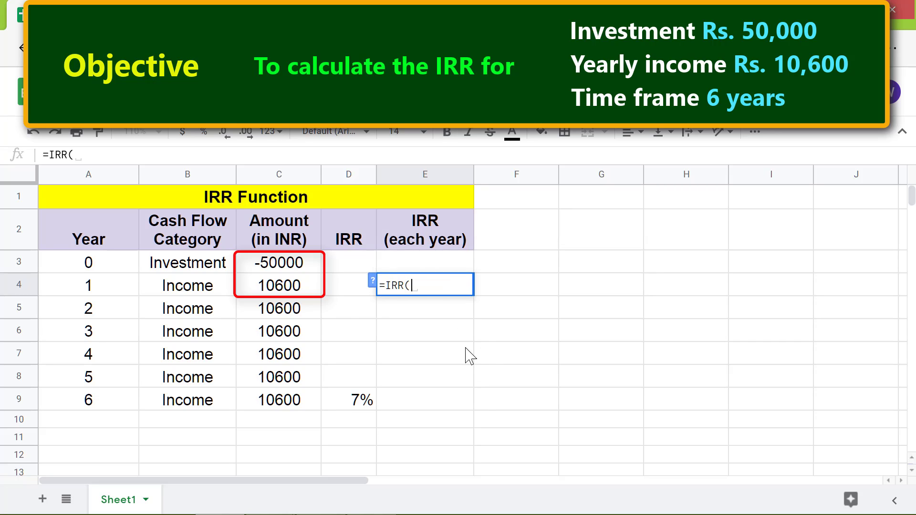
left_click(293, 265)
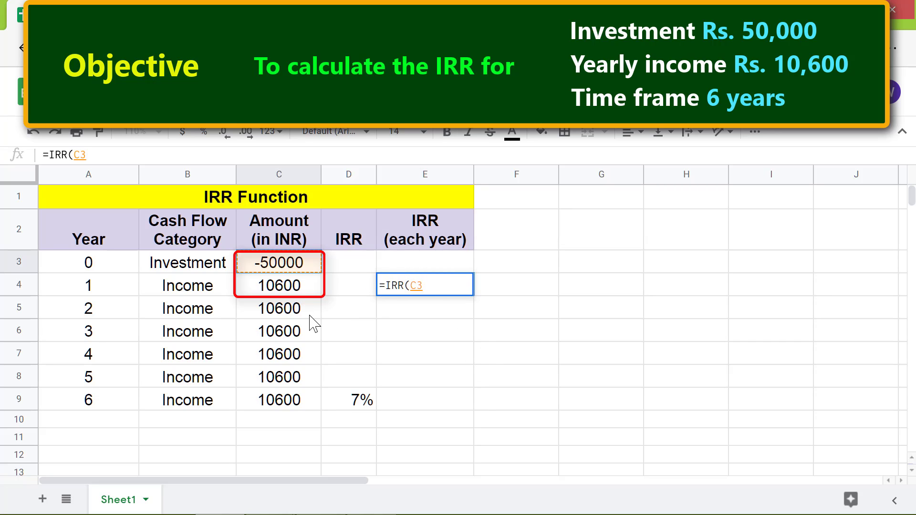
left_click(293, 287, "shift")
key("Return")
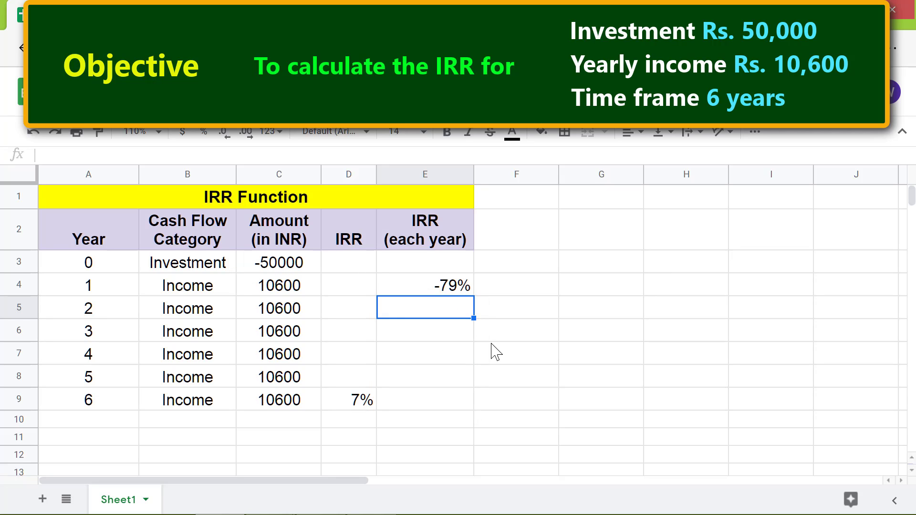
- Change E4's range to $C$3:$C4, anchoring the start at C3
left_click(449, 294)
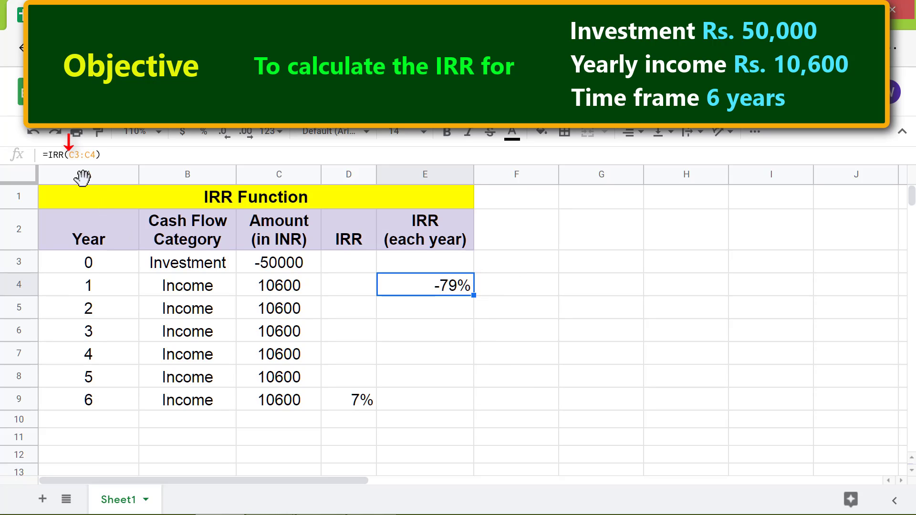
left_click(69, 155)
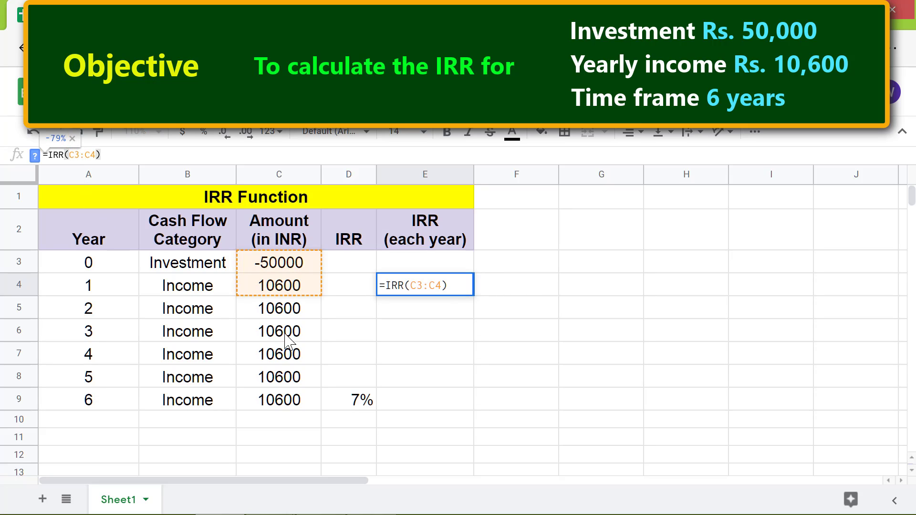
key("F4")
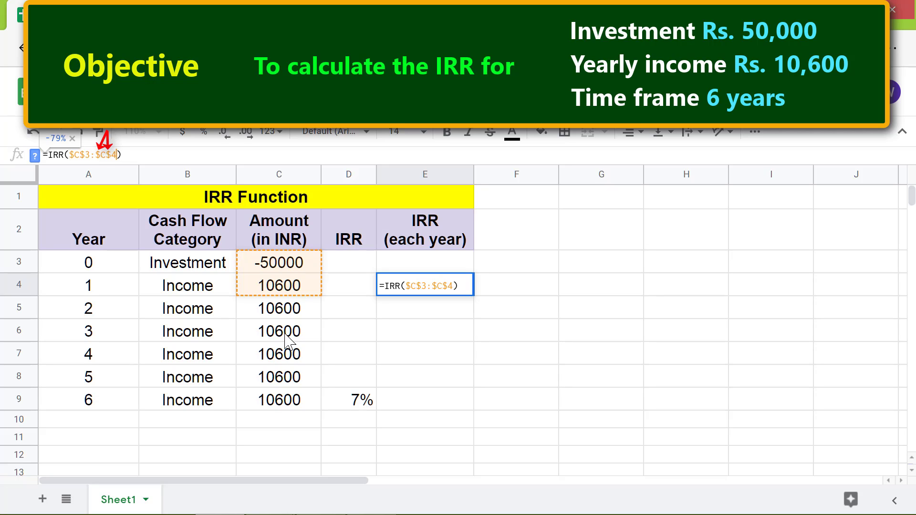
key("BackSpace")
key("BackSpace")
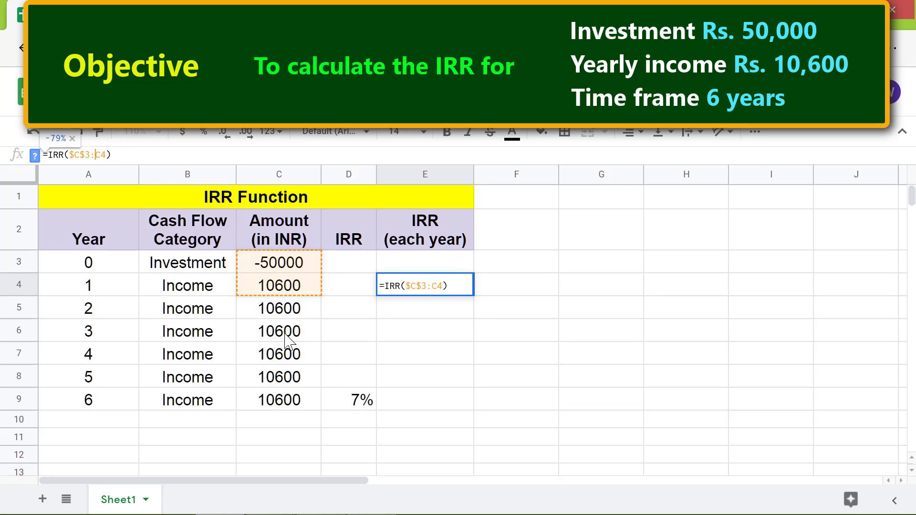
key("Return")
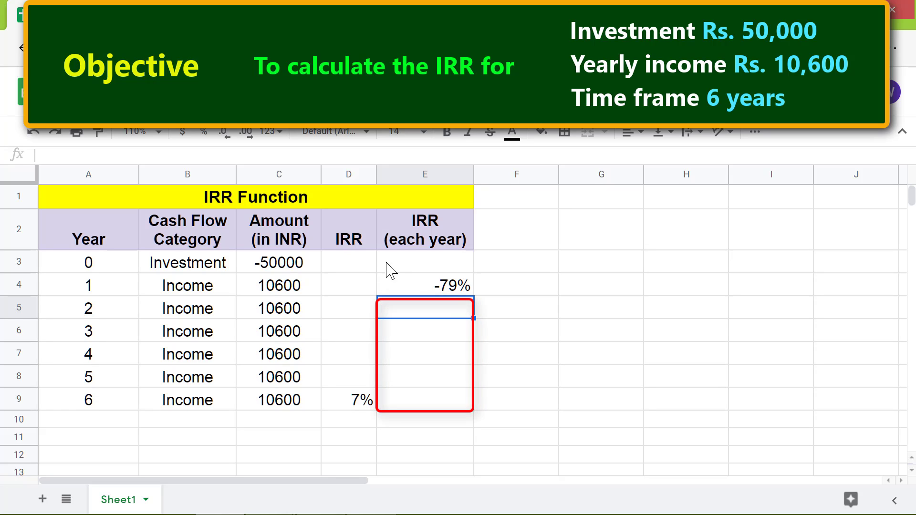
- Copy E4's formula down to E9, showing -42%, -20%, -6%, 2% and 7%
left_click(415, 284)
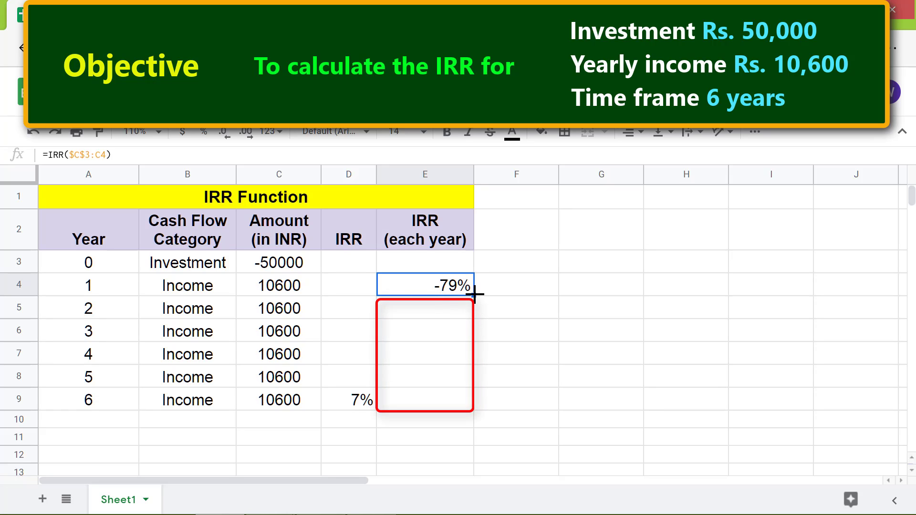
left_click_drag(474, 295, 489, 420)
left_click(501, 440)
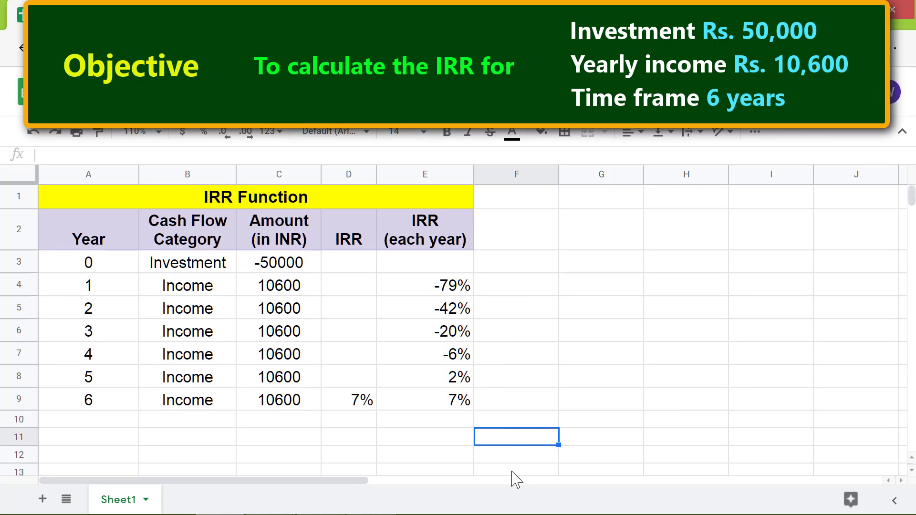